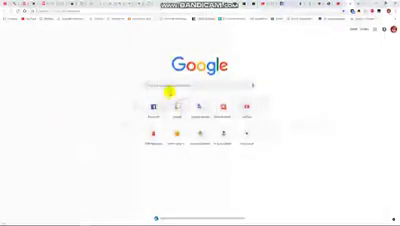
# Step: Start a search from the Google search box in a new tab
pyautogui.click(177, 107)
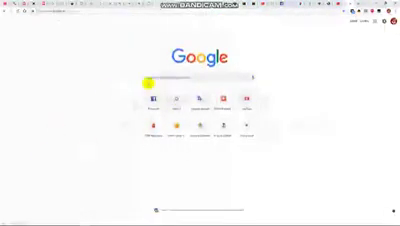
# Step: Find the Forge site and pick 1.7.10 from its older-versions sidebar list
pyautogui.click(148, 85)
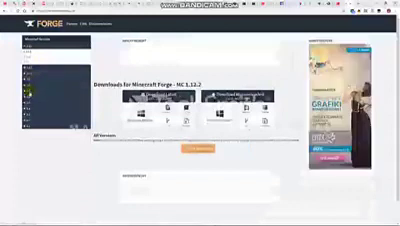
pyautogui.click(28, 91)
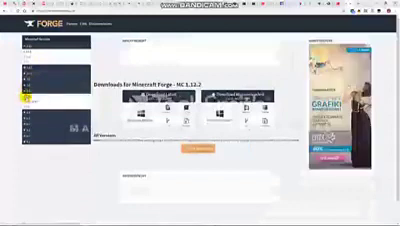
pyautogui.click(29, 98)
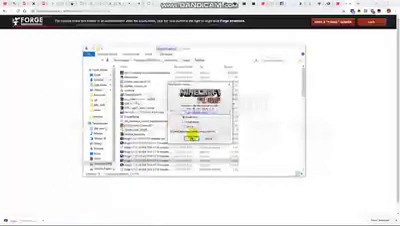
# Step: Run the Forge client install and acknowledge the installation complete message
pyautogui.click(190, 139)
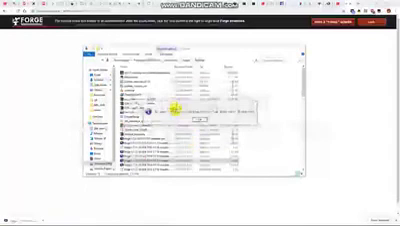
pyautogui.click(199, 119)
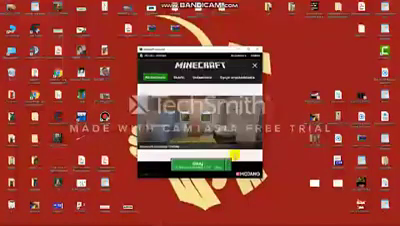
# Step: Choose the Forge profile from the launcher's version dropdown beside Play
pyautogui.click(228, 165)
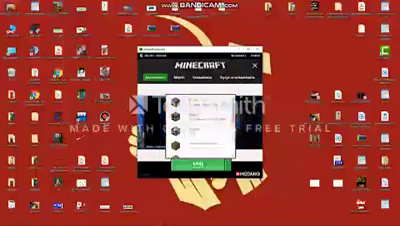
pyautogui.click(186, 104)
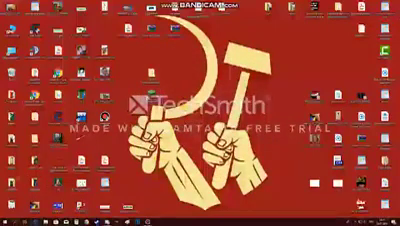
# Step: Search for Minecraft and browse into its game folder and subfolder
pyautogui.press('super+s')
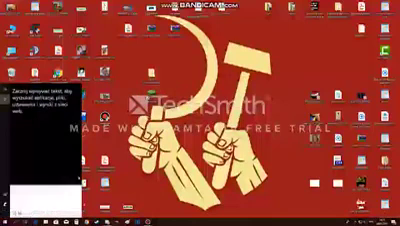
pyautogui.write('minecraftminecraft')
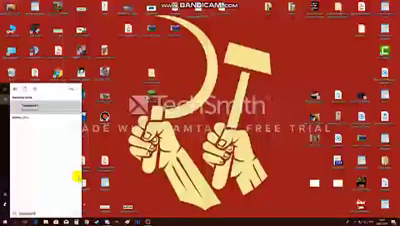
pyautogui.press('Return')
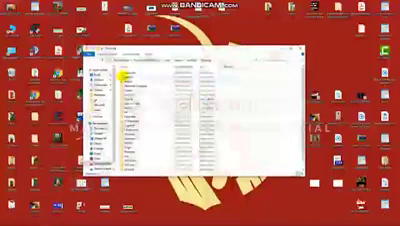
pyautogui.doubleClick(126, 72)
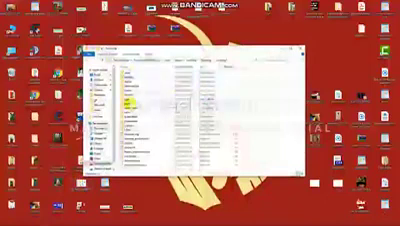
pyautogui.doubleClick(127, 101)
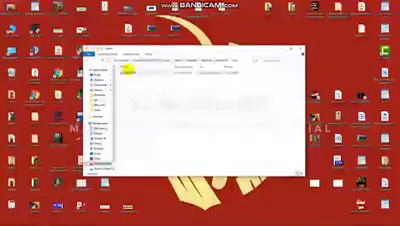
# Step: Reposition and close the folder window, then start the Minecraft launcher
pyautogui.moveTo(143, 52); pyautogui.dragTo(198, 58)
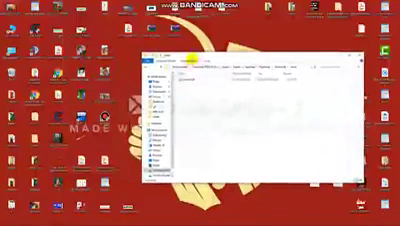
pyautogui.moveTo(172, 58); pyautogui.dragTo(140, 60)
pyautogui.click(318, 61)
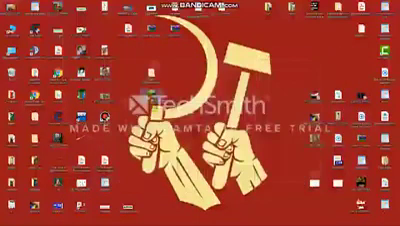
pyautogui.doubleClick(48, 32)
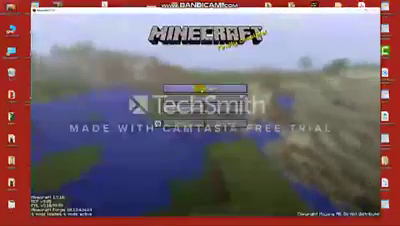
# Step: Go to Singleplayer and choose Create New World on the title screen
pyautogui.click(199, 88)
pyautogui.click(238, 197)
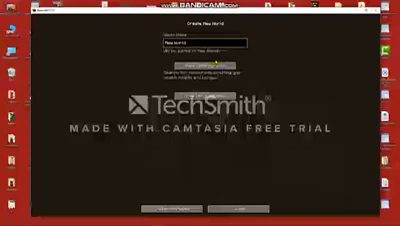
# Step: Clear the default world name, enter a new one, and create the world
pyautogui.hotkey('ctrl', 'a')
pyautogui.press('BackSpace')
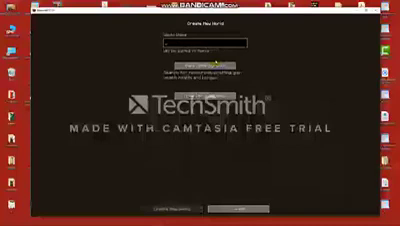
pyautogui.write('Pat')
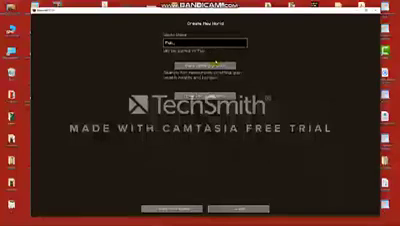
pyautogui.write('ea')
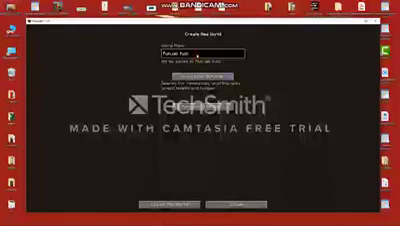
pyautogui.write('ew')
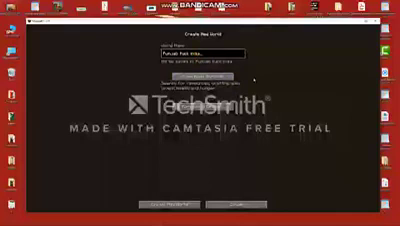
pyautogui.click(171, 203)
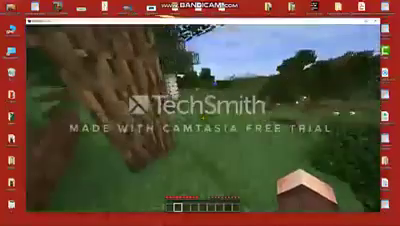
# Step: Check the inventory, then walk through the forest toward the field
pyautogui.press('e')
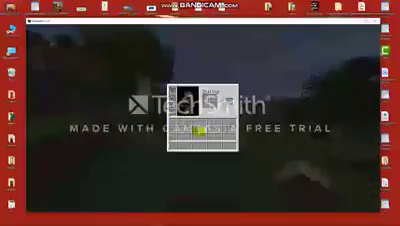
pyautogui.press('e')
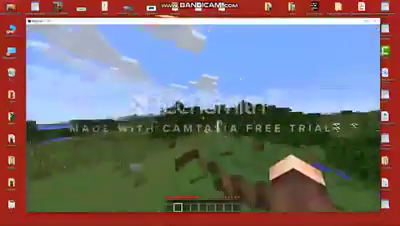
pyautogui.press('w')
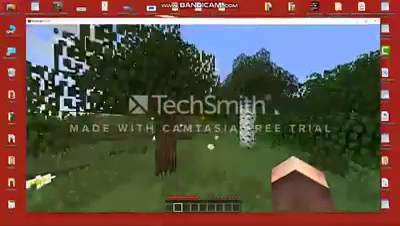
pyautogui.press('w')
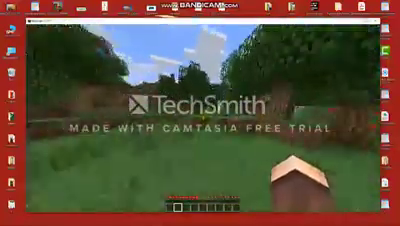
pyautogui.press('w')
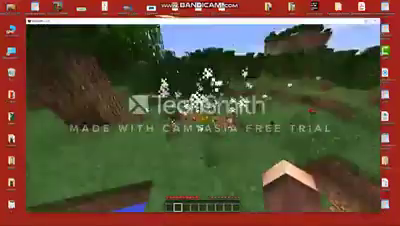
pyautogui.press('w')
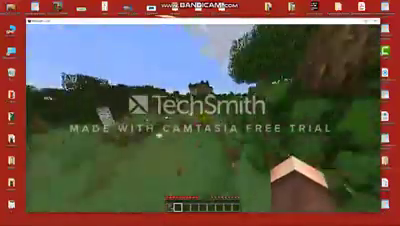
# Step: Back away from the trees, head toward the river, recheck the inventory, approach the large tree
pyautogui.press('w')
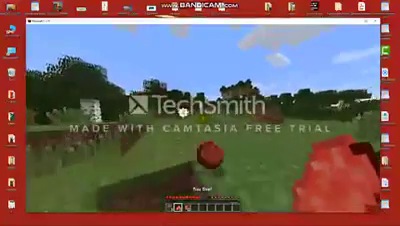
pyautogui.press('w')
pyautogui.press('s')
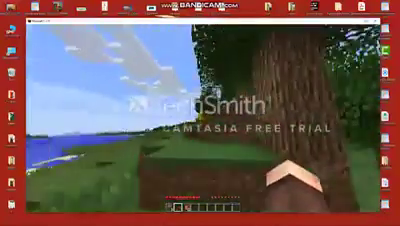
pyautogui.press('s')
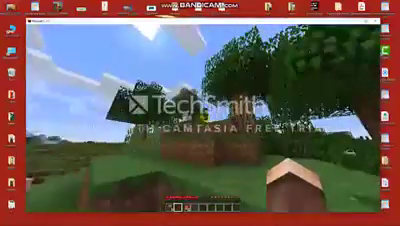
pyautogui.press('w')
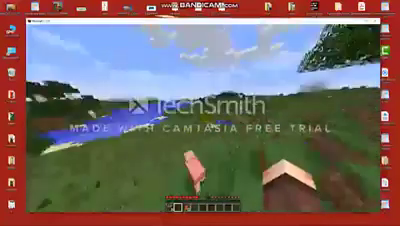
pyautogui.press('e')
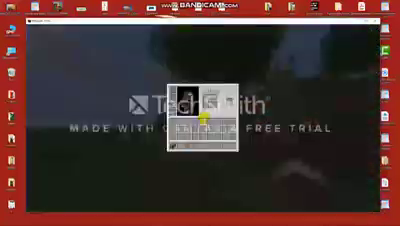
pyautogui.press('e')
pyautogui.press('w')
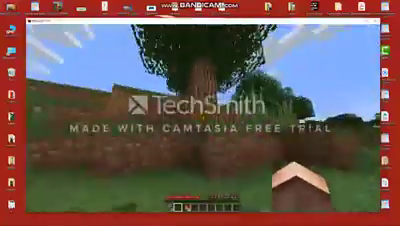